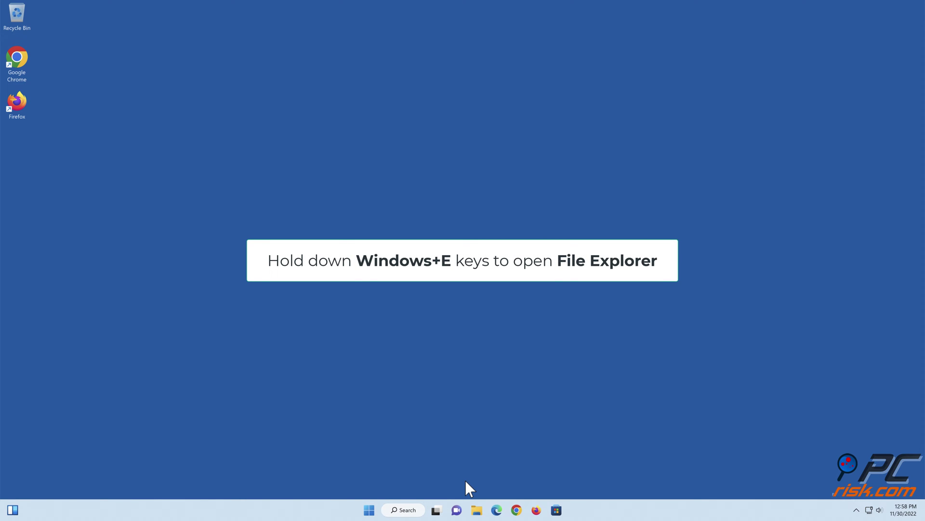
# Go to C:\Windows\System32 in File Explorer and bring up the context menu for vcruntime140_1.dll.
pyautogui.press('super+e')
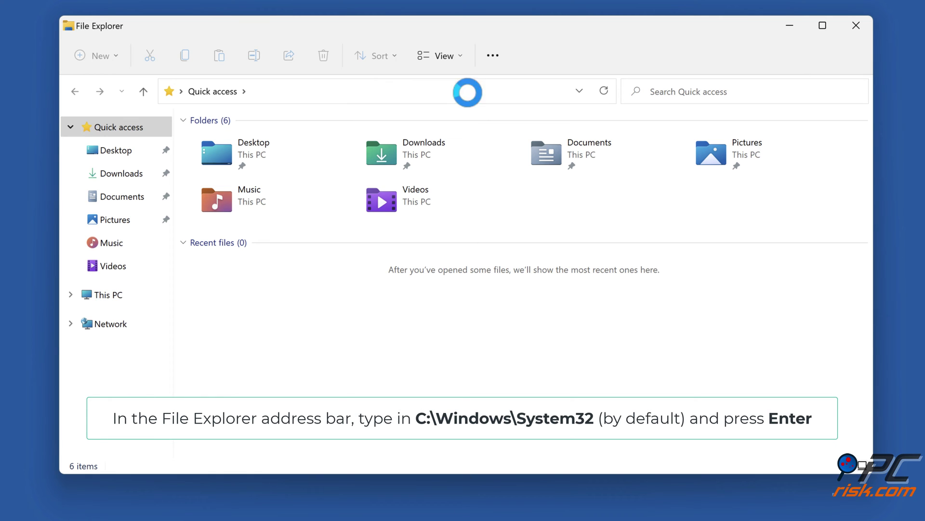
pyautogui.click(468, 92)
pyautogui.write('c')
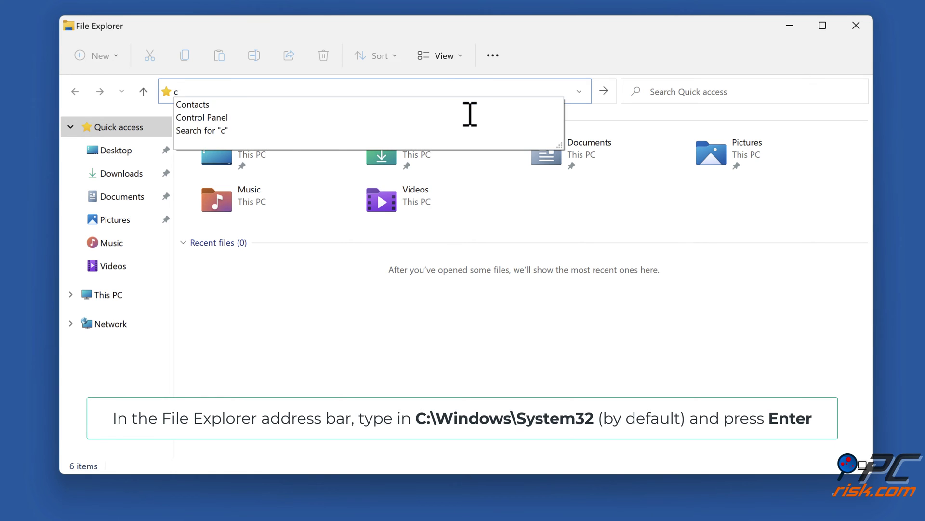
pyautogui.write(':\\windows\\system32')
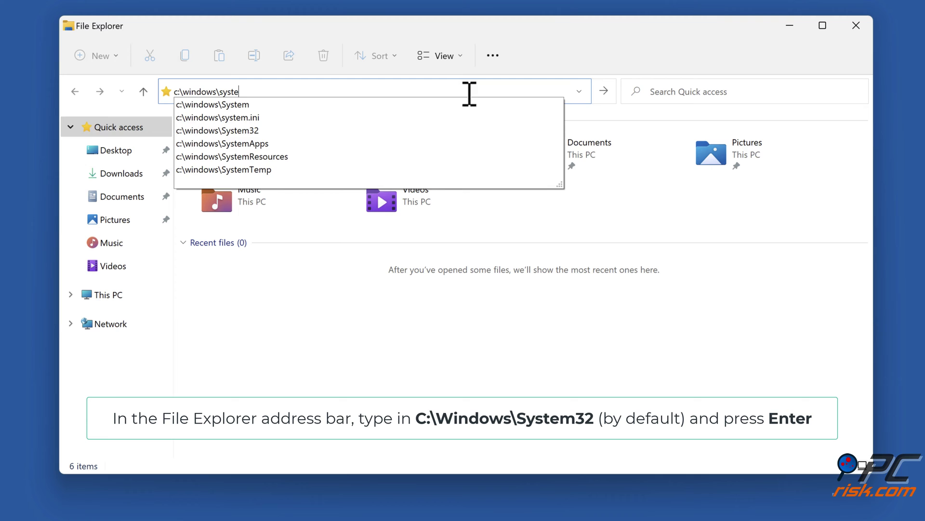
pyautogui.press('Return')
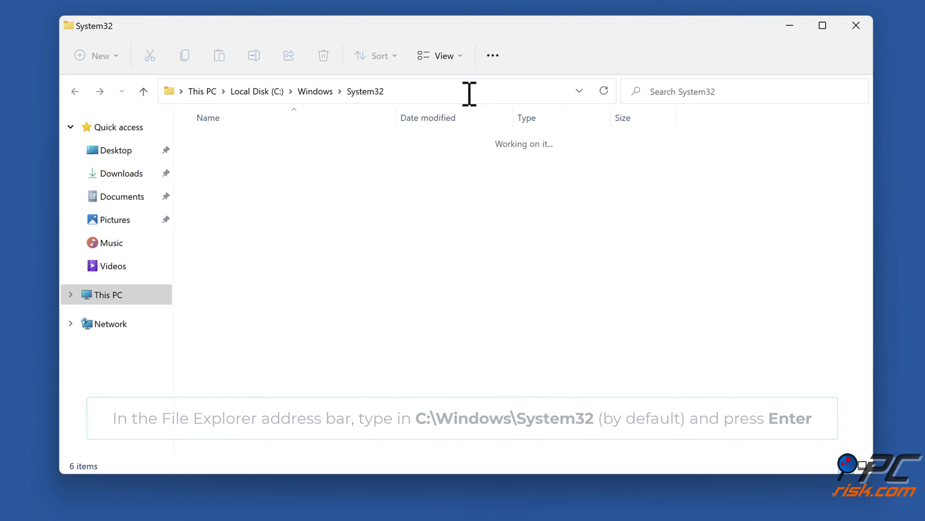
pyautogui.write('v')
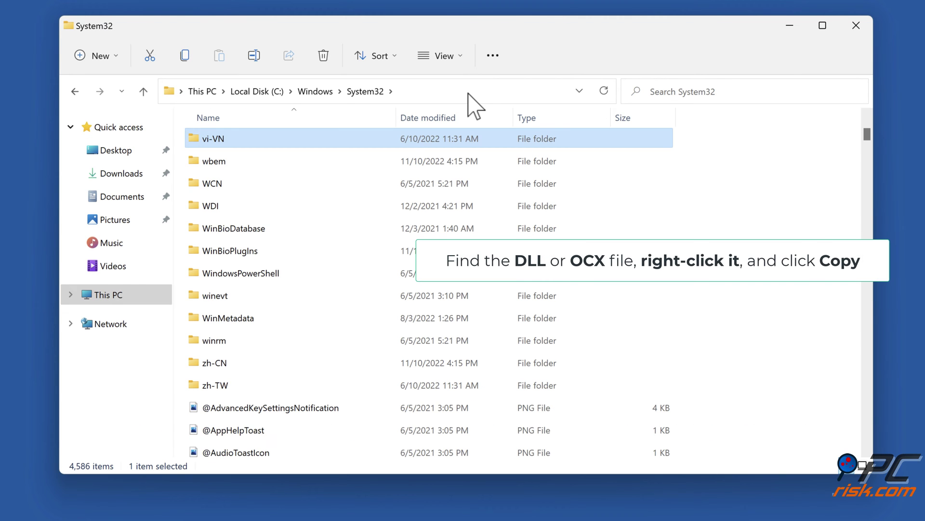
pyautogui.write('a')
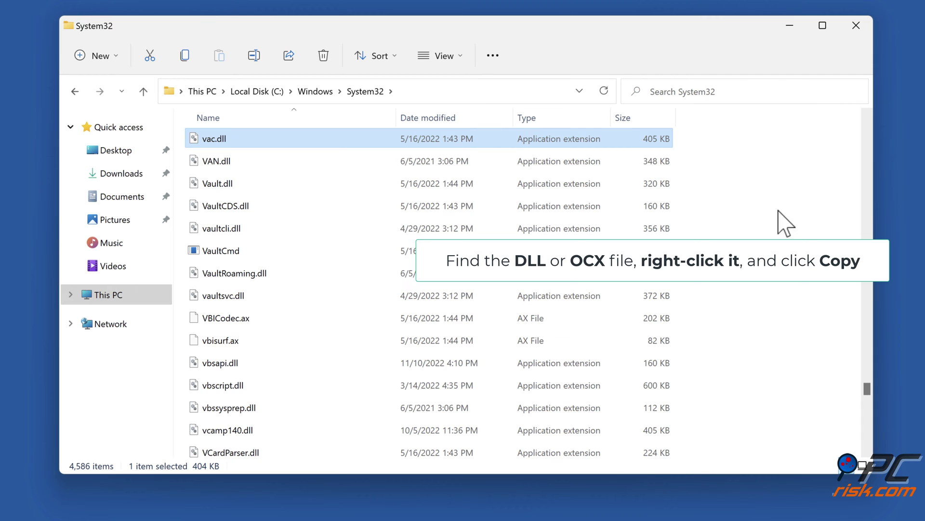
pyautogui.click(787, 223)
pyautogui.scroll(-3, 463, 289)
pyautogui.scroll(-1, 239, 354)
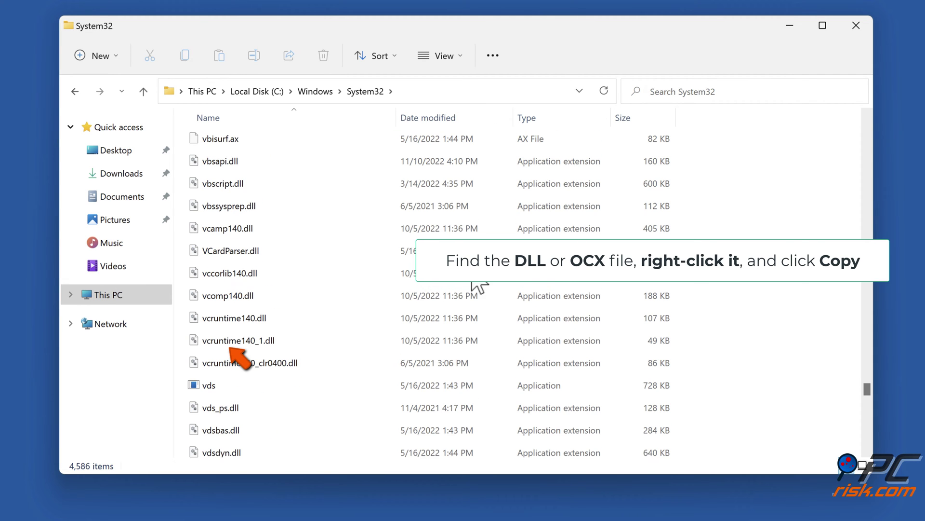
pyautogui.click(245, 354)
pyautogui.rightClick(245, 354)
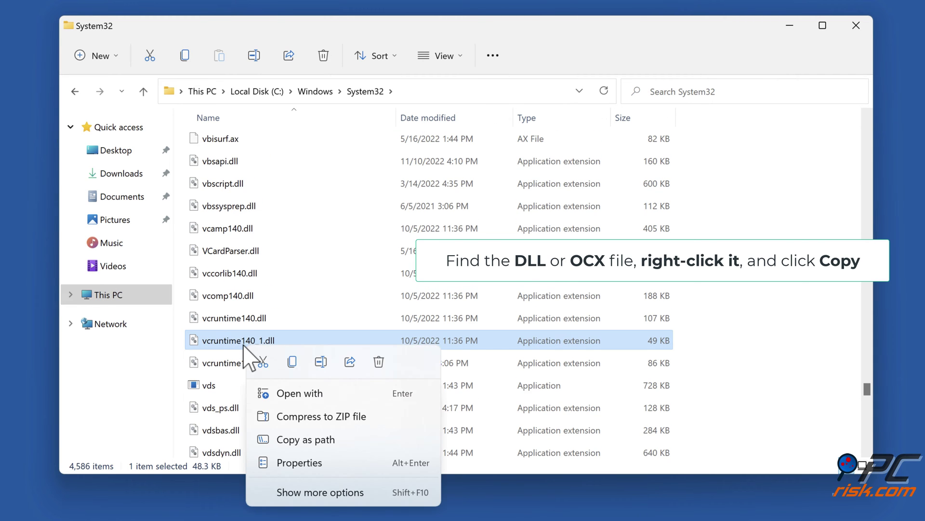
# Copy vcruntime140_1.dll and navigate to C:\Windows\SysWOW64.
pyautogui.click(294, 363)
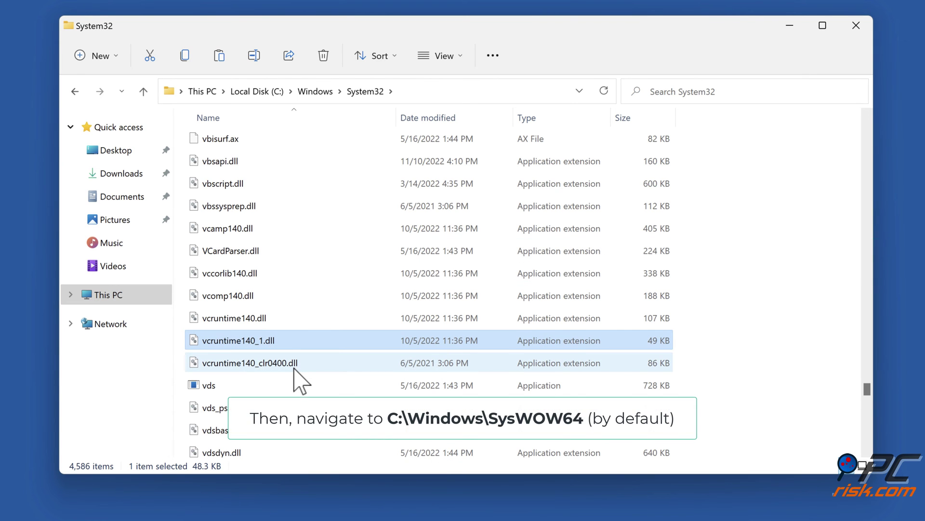
pyautogui.click(433, 94)
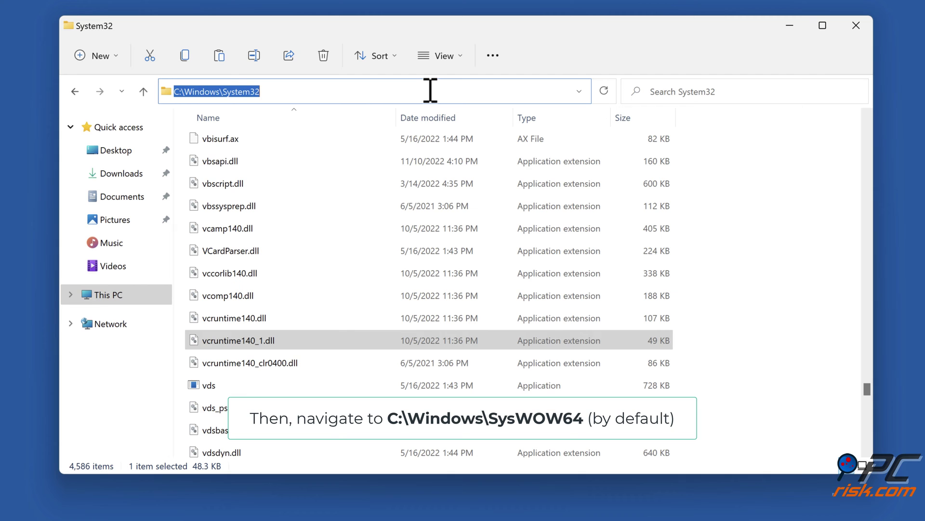
pyautogui.press('Right')
pyautogui.press('BackSpace')
pyautogui.press('BackSpace')
pyautogui.press('BackSpace')
pyautogui.press('BackSpace')
pyautogui.press('BackSpace')
pyautogui.press('BackSpace')
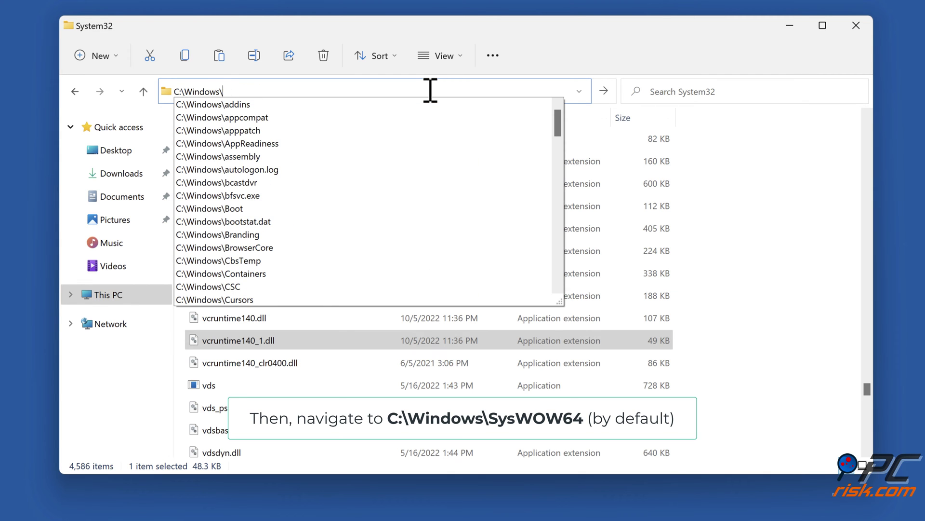
pyautogui.write('syswow64')
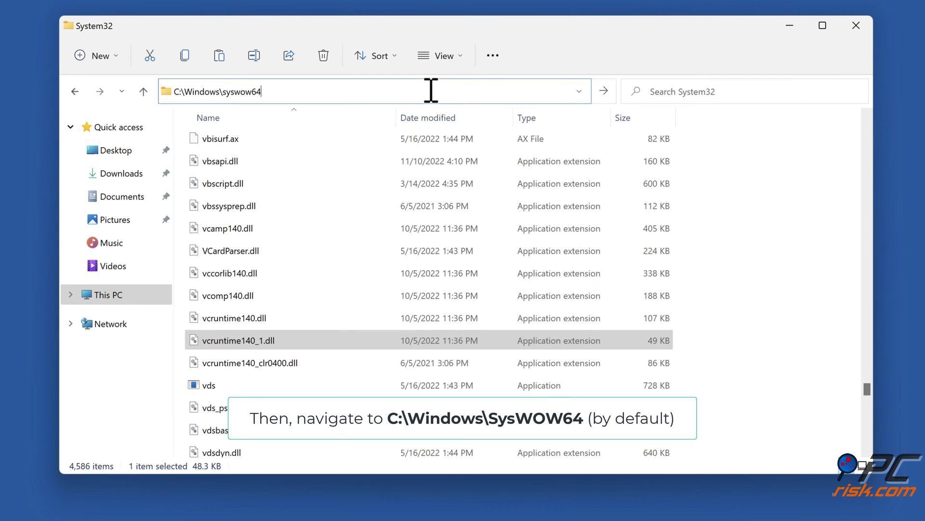
pyautogui.press('Return')
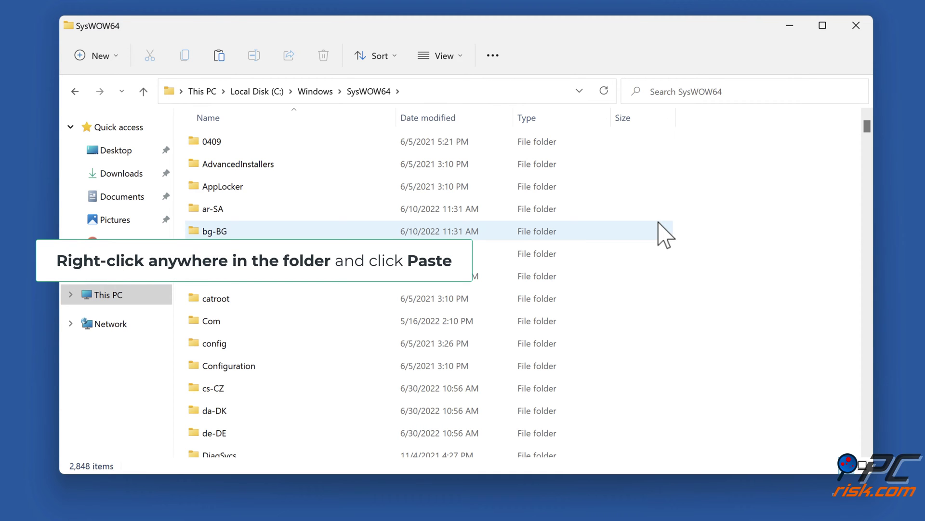
# Paste the DLL into SysWOW64, approving the administrator permission prompt.
pyautogui.rightClick(662, 232)
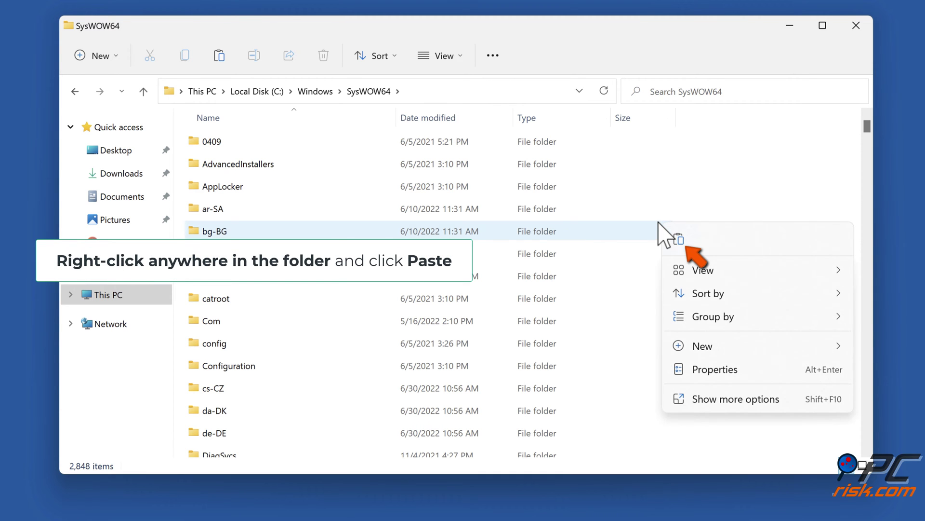
pyautogui.click(679, 239)
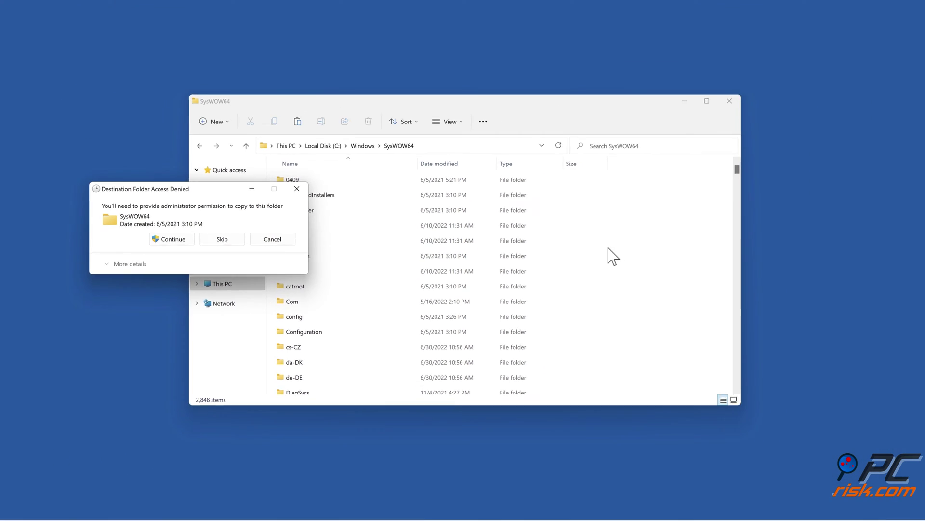
pyautogui.click(196, 241)
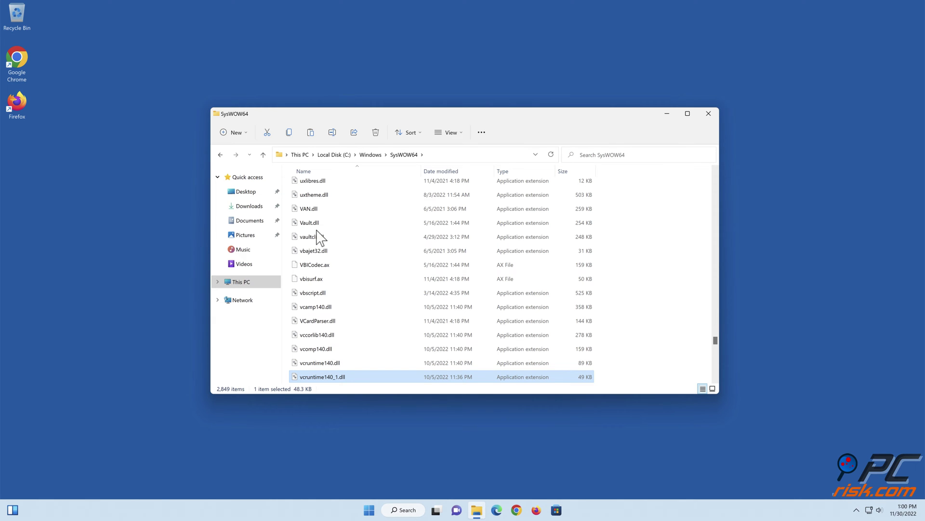
# Close File Explorer and launch regedit from the Run dialog.
pyautogui.click(708, 113)
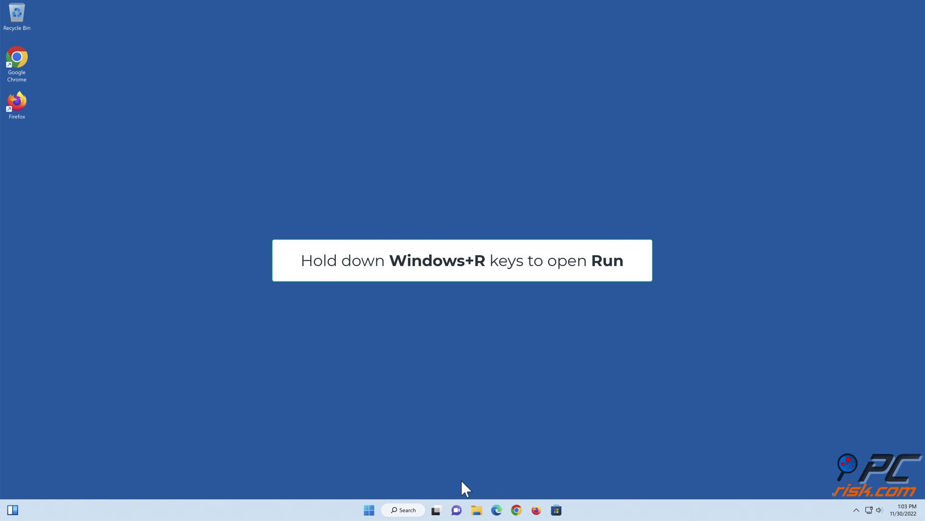
pyautogui.press('super+r')
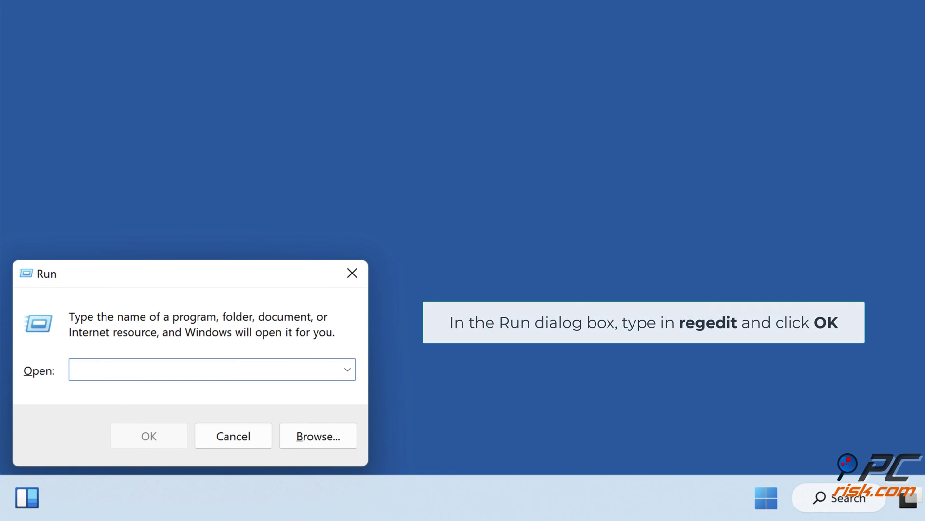
pyautogui.write('rege')
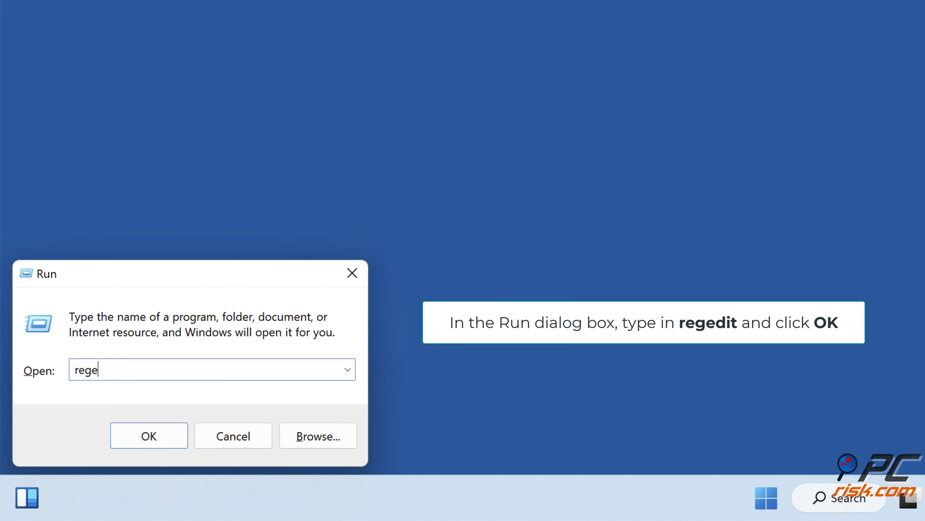
pyautogui.write('dit')
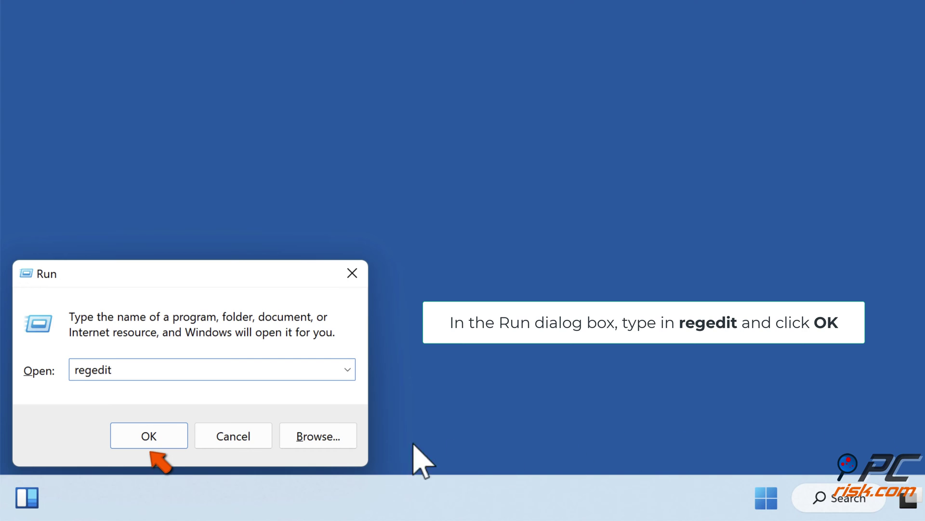
pyautogui.click(148, 435)
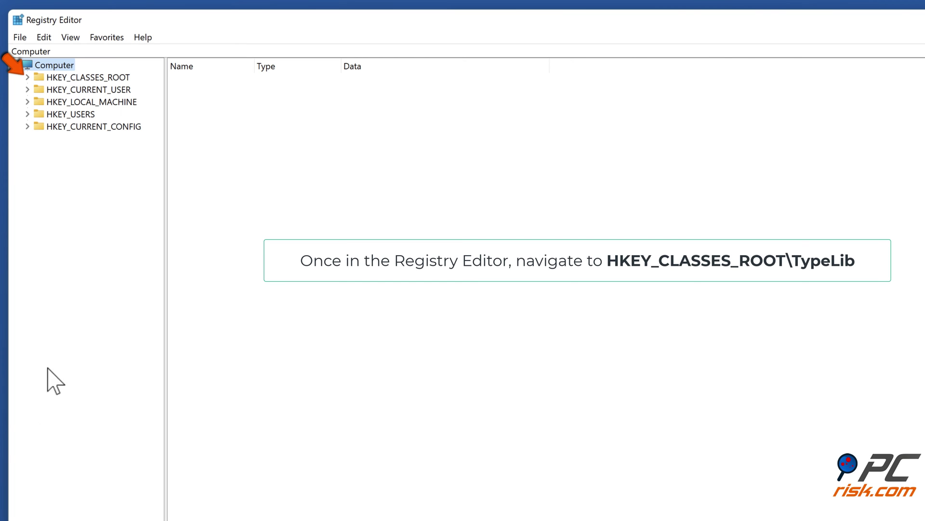
# Select HKEY_CLASSES_ROOT\TypeLib and bring up its context menu.
pyautogui.click(28, 77)
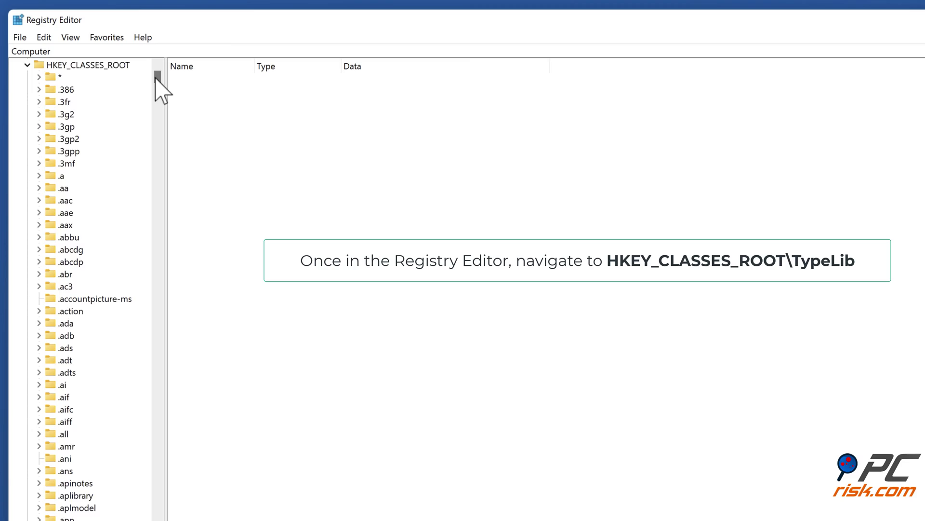
pyautogui.moveTo(158, 77); pyautogui.dragTo(157, 384)
pyautogui.scroll(-15, 120, 434)
pyautogui.scroll(-15, 123, 455)
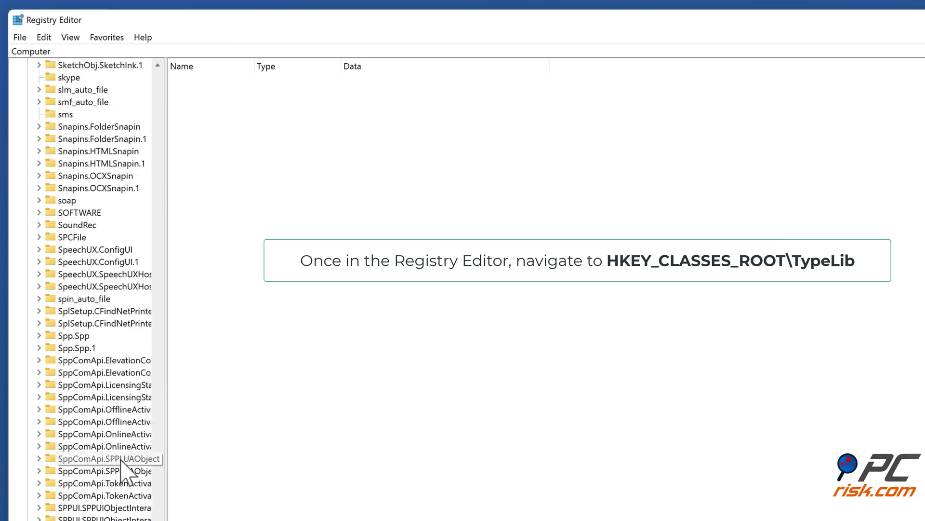
pyautogui.scroll(-15, 126, 477)
pyautogui.scroll(-15, 130, 499)
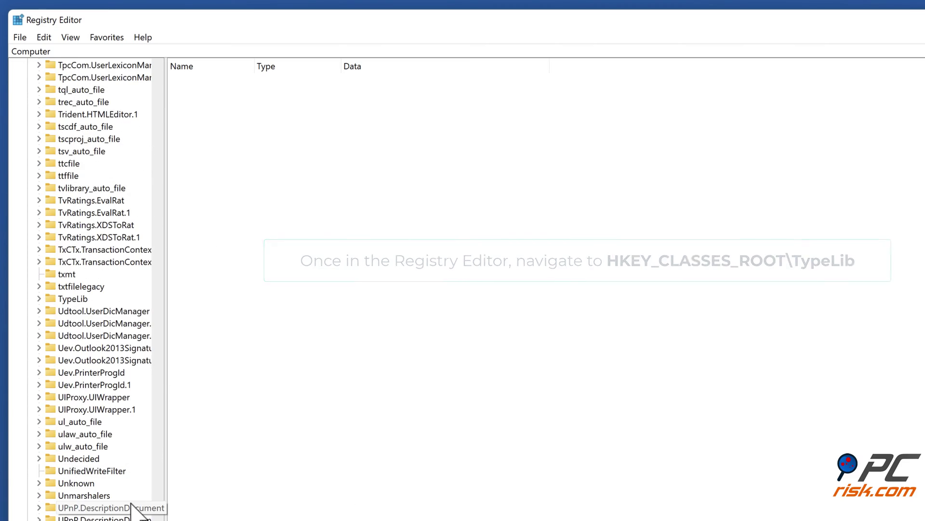
pyautogui.click(73, 299)
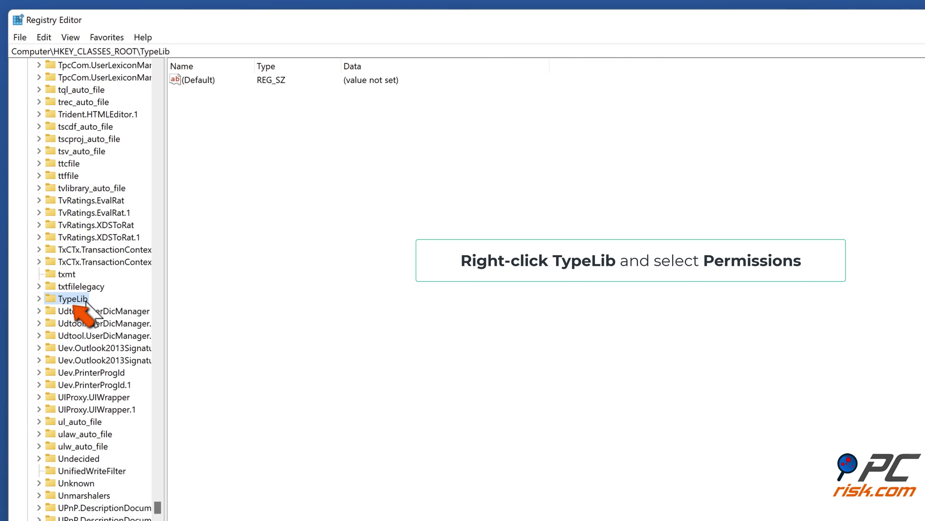
pyautogui.rightClick(76, 304)
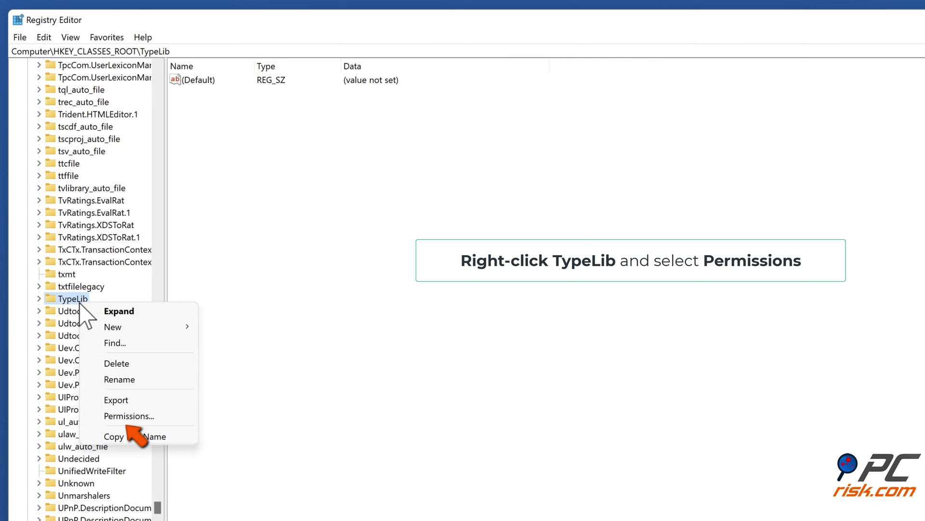
# Grant the Users group Full Control on TypeLib, save it, and close Registry Editor.
pyautogui.click(124, 416)
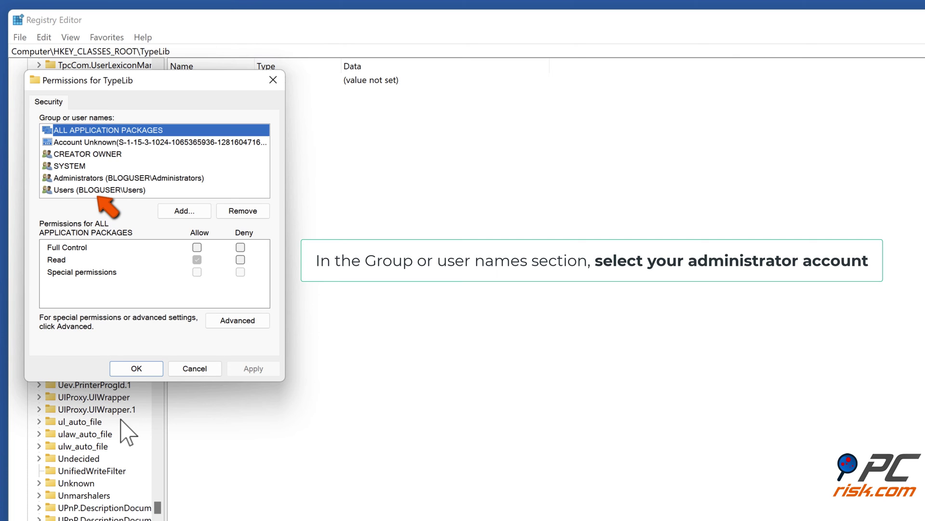
pyautogui.click(138, 192)
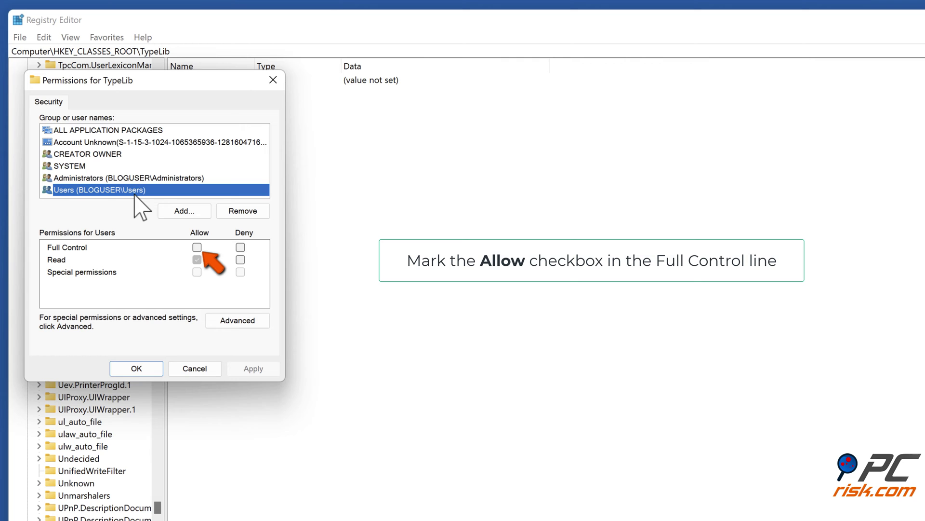
pyautogui.click(198, 248)
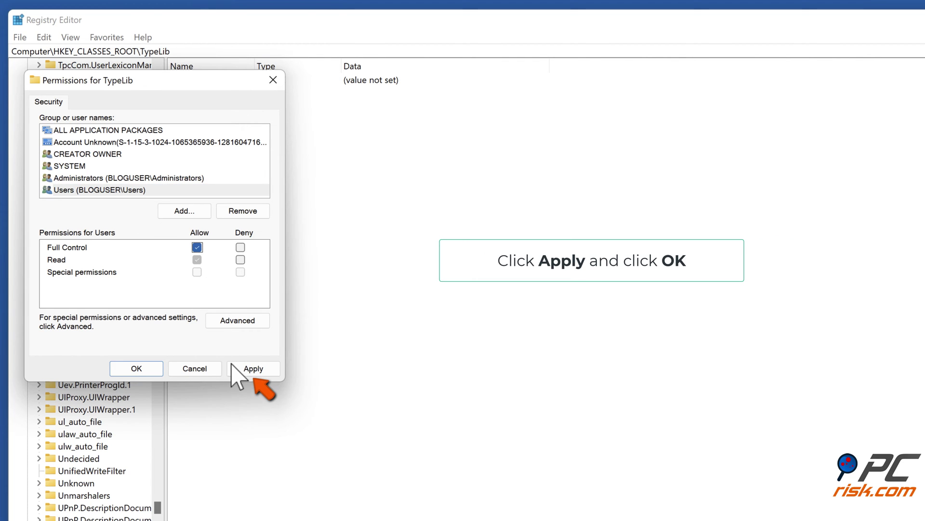
pyautogui.click(254, 369)
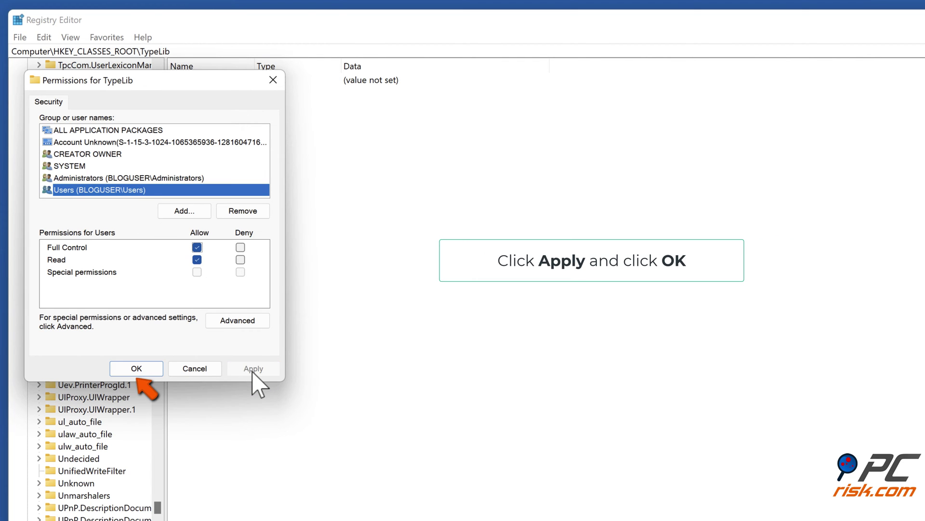
pyautogui.click(136, 368)
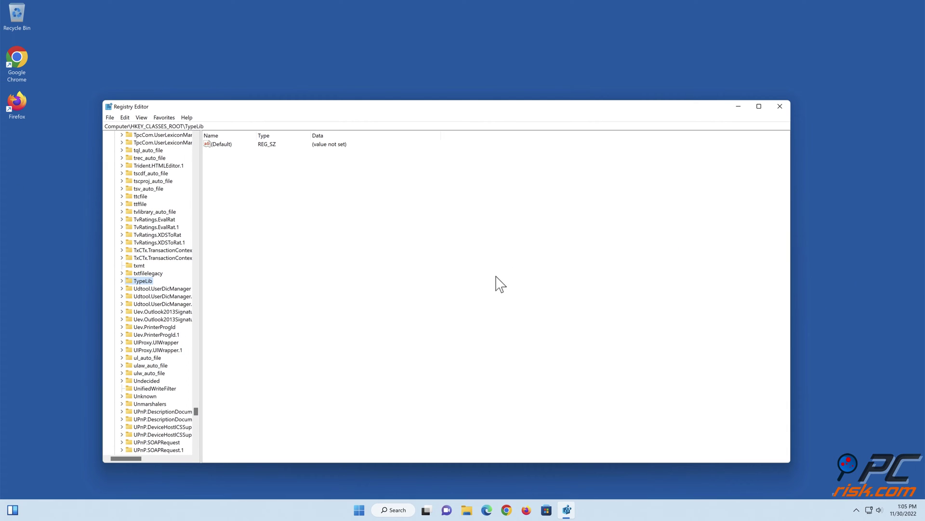
pyautogui.click(781, 106)
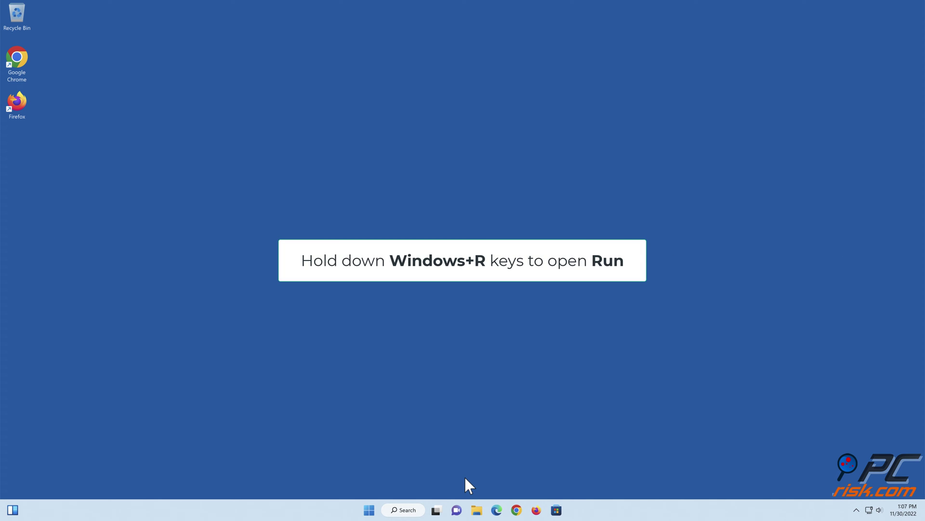
# Launch cmd with administrator rights from the Run dialog.
pyautogui.press('super+r')
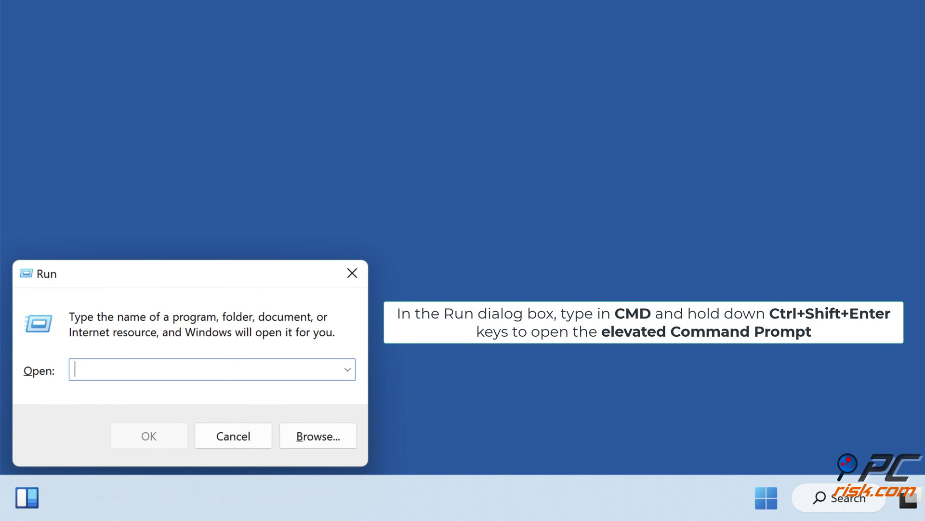
pyautogui.write('cmd')
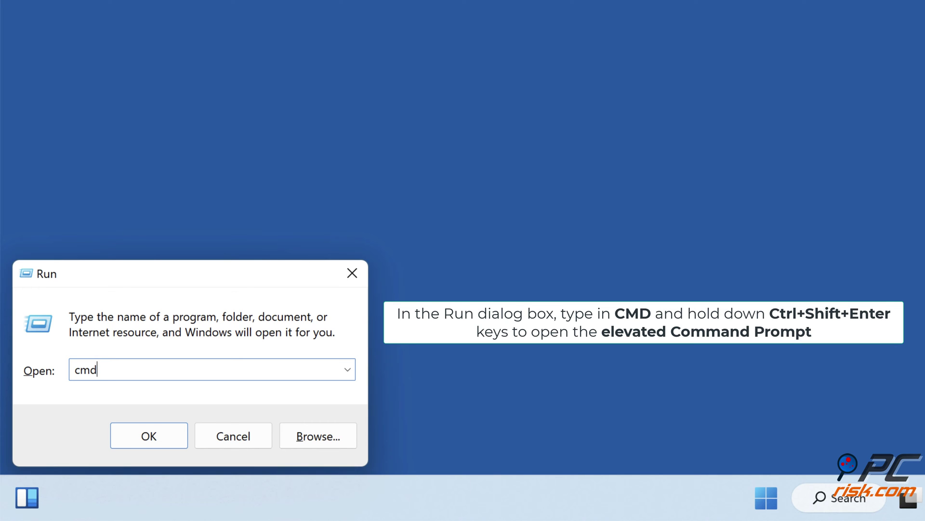
pyautogui.hotkey('ctrl', 'shift', 'Return')
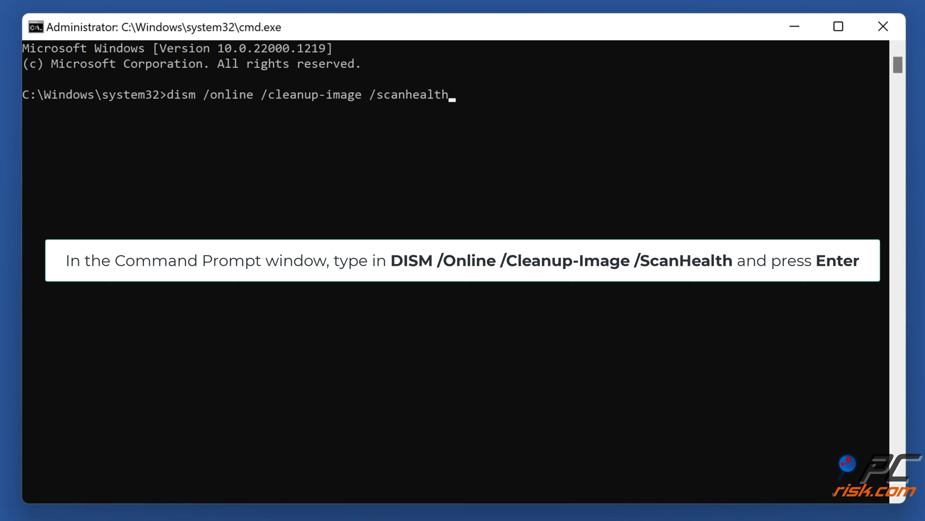
# Run DISM /ScanHealth, then DISM /RestoreHealth, then sfc /scannow.
pyautogui.press('Return')
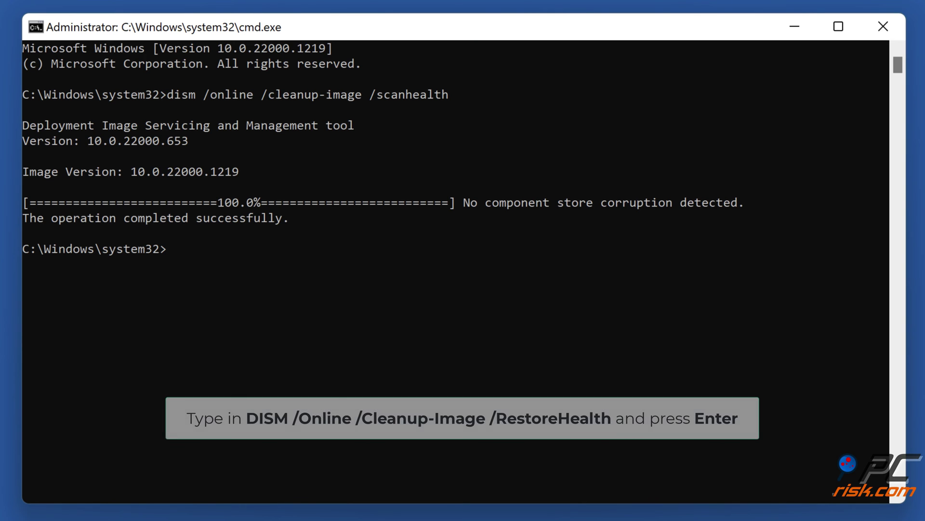
pyautogui.write('di')
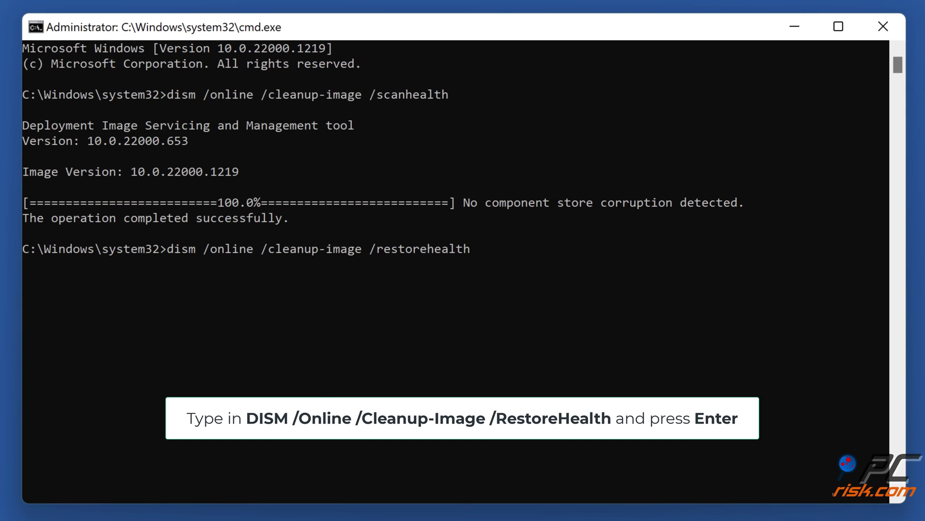
pyautogui.press('Return')
pyautogui.write('sfc /scannow')
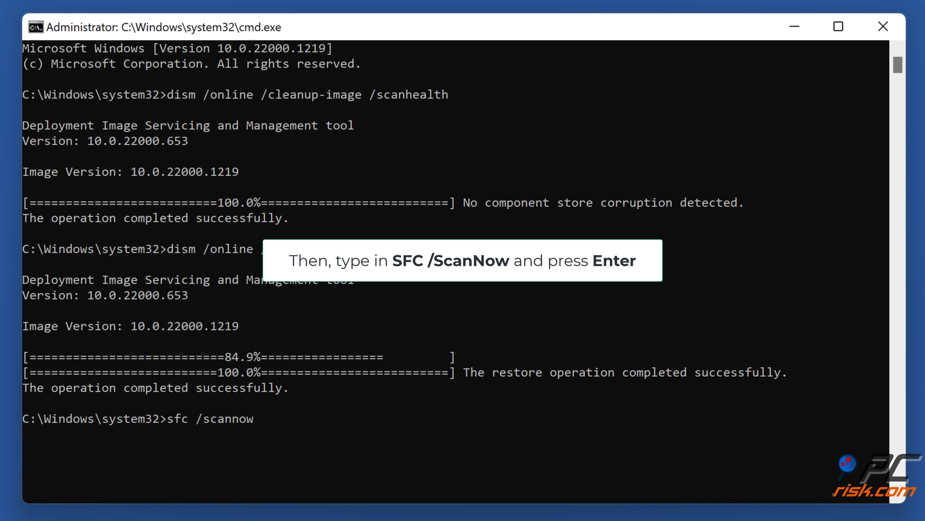
pyautogui.press('Return')
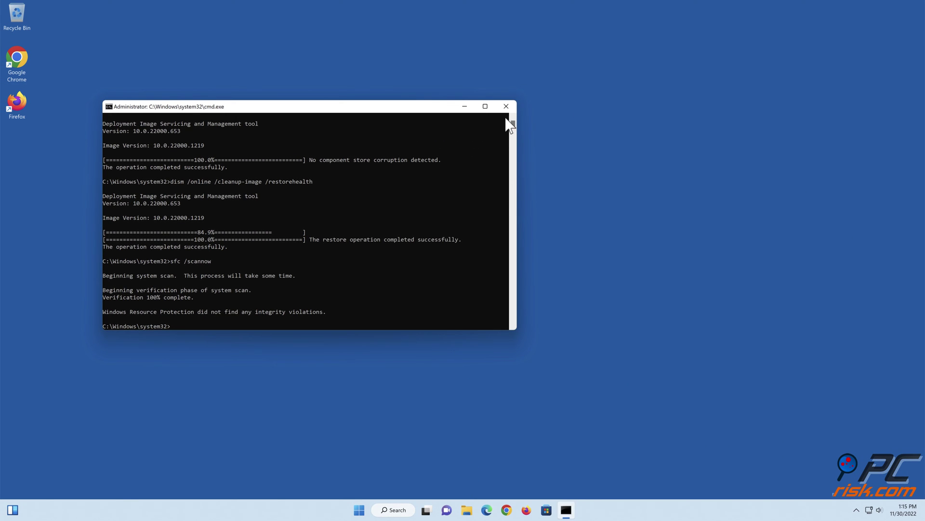
# Close Command Prompt and restart Windows from the Start menu power options.
pyautogui.click(506, 107)
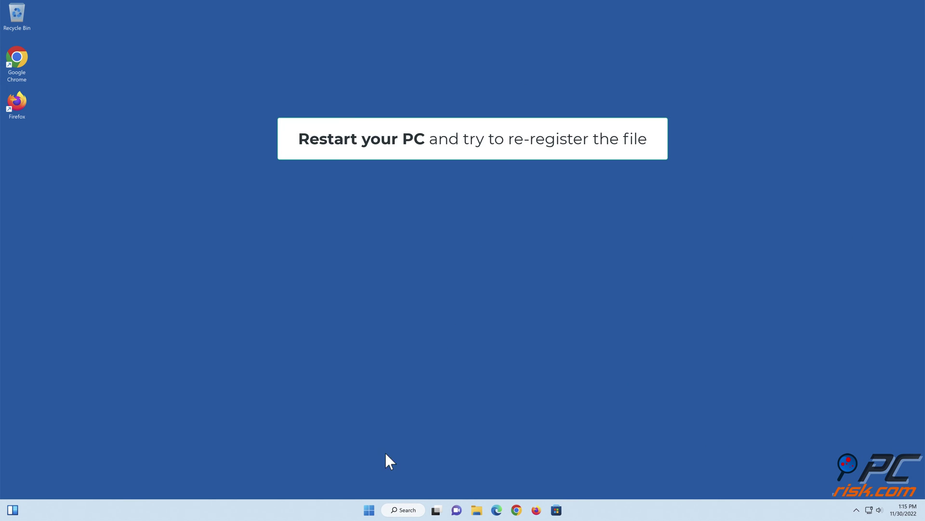
pyautogui.click(369, 511)
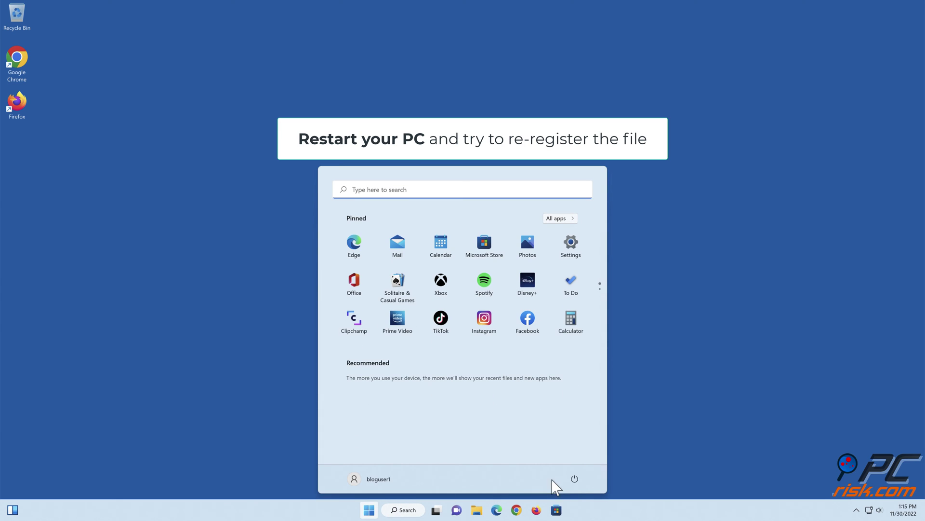
pyautogui.click(574, 479)
pyautogui.click(579, 472)
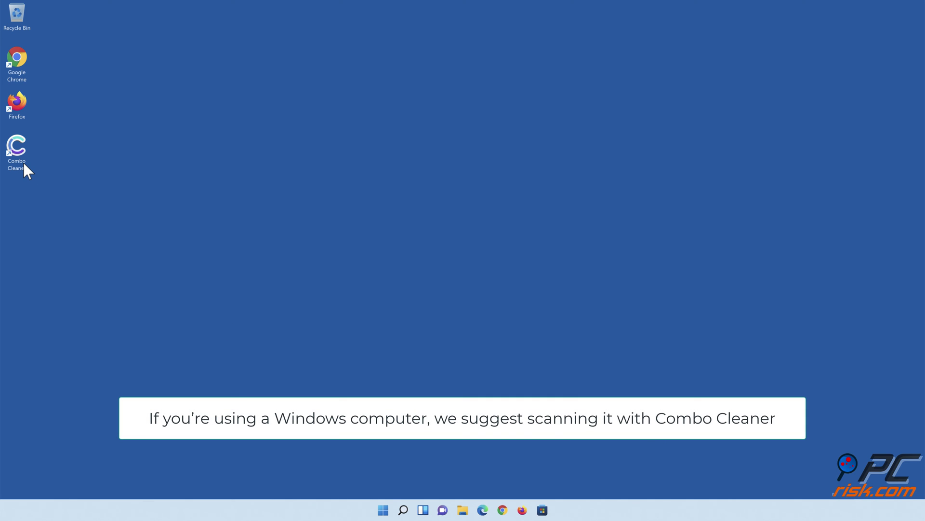
# Quick-scan with Combo Cleaner, quarantine all detected threats, and enable real-time anti-malware protection.
pyautogui.doubleClick(24, 163)
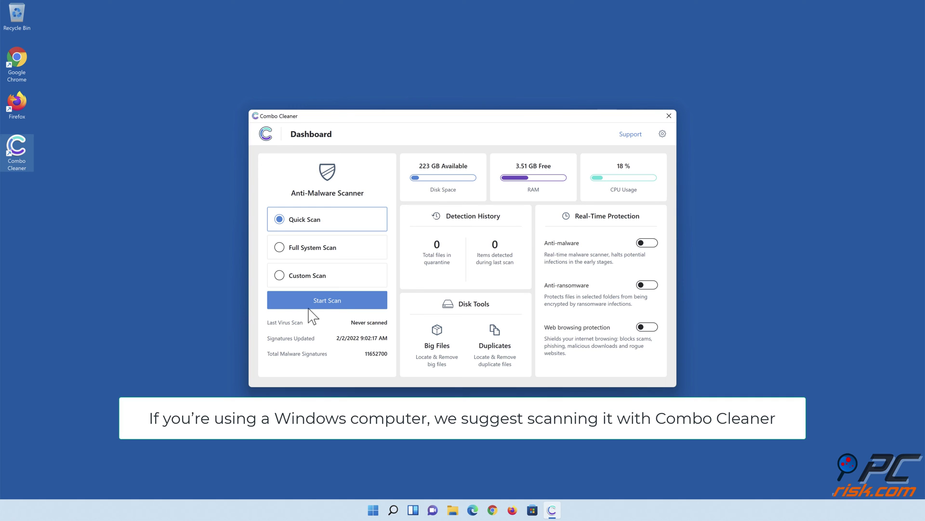
pyautogui.click(327, 300)
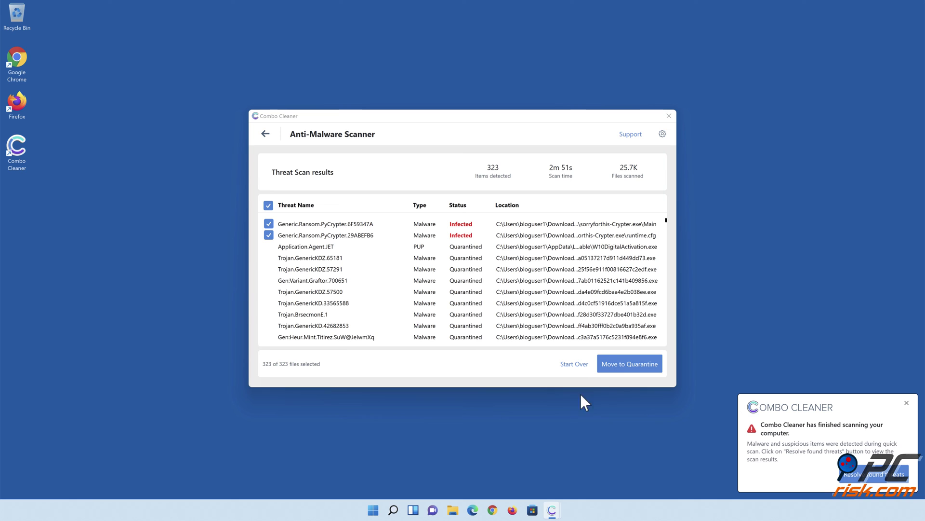
pyautogui.click(629, 364)
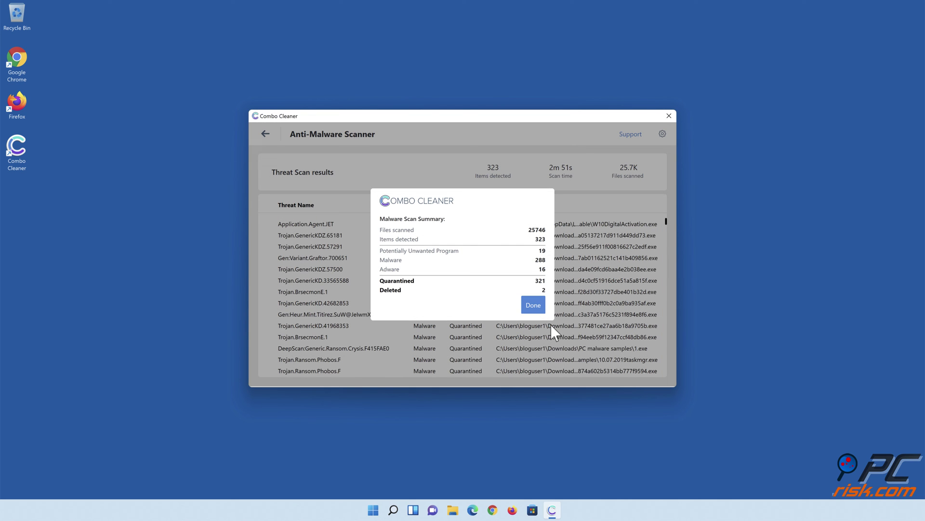
pyautogui.click(533, 306)
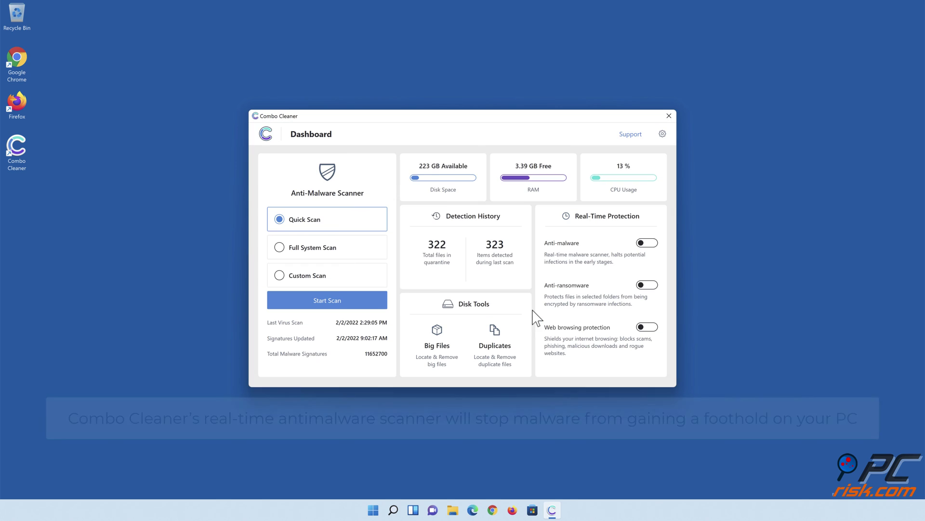
pyautogui.click(647, 244)
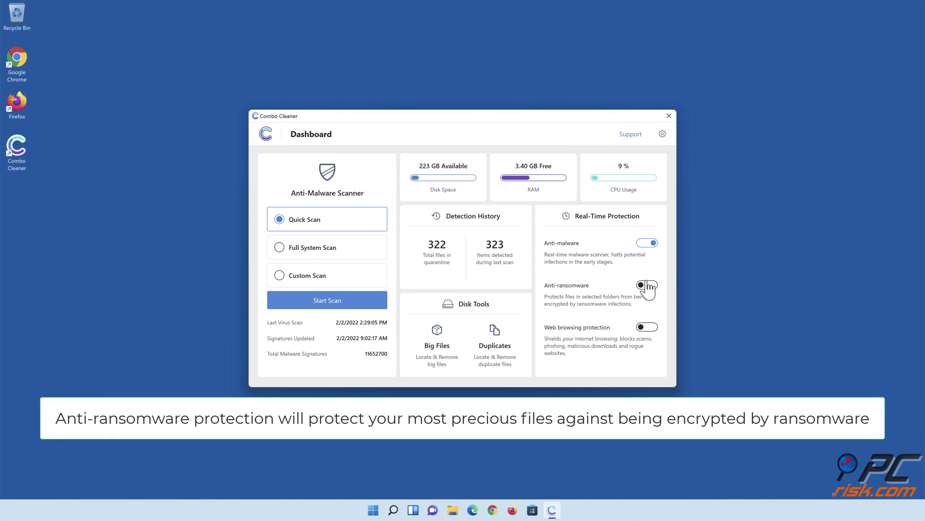
# Enable anti-ransomware protection for the Libraries > Documents folder, then return to the dashboard.
pyautogui.click(647, 284)
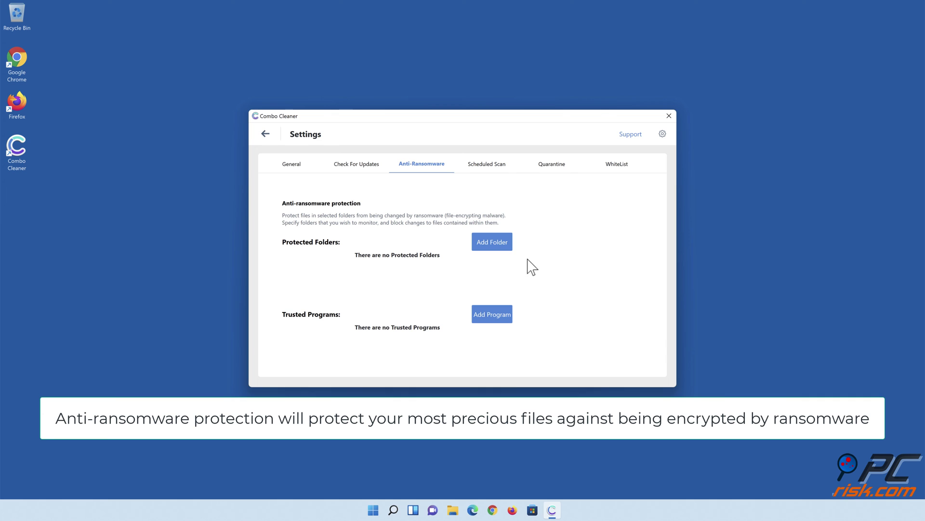
pyautogui.click(494, 243)
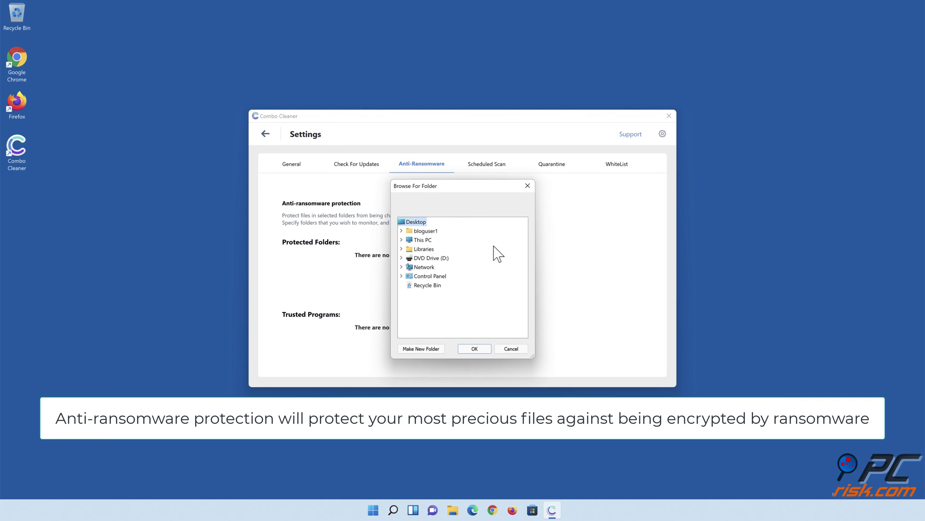
pyautogui.click(402, 249)
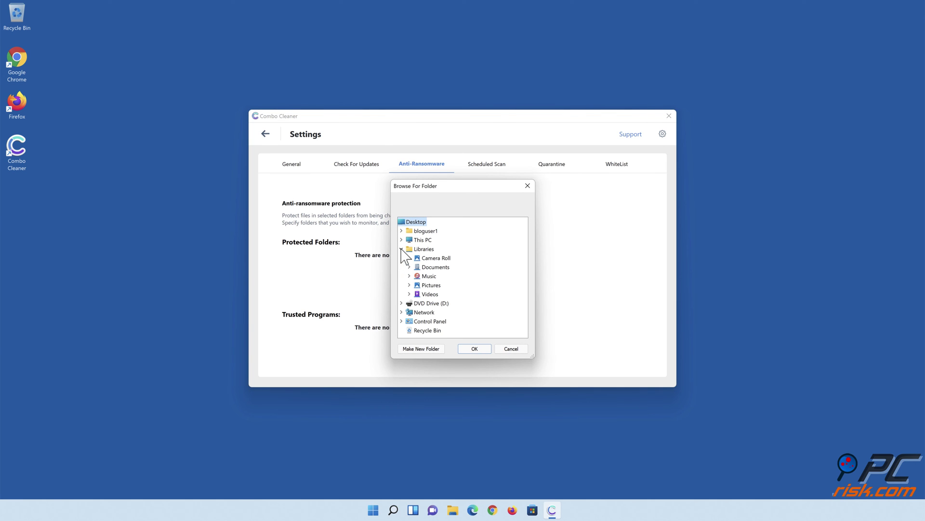
pyautogui.click(409, 267)
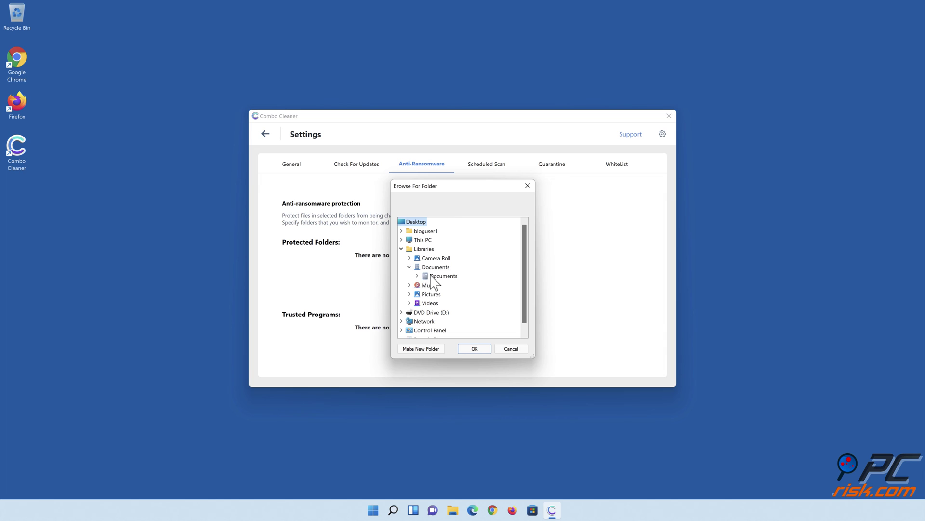
pyautogui.click(443, 276)
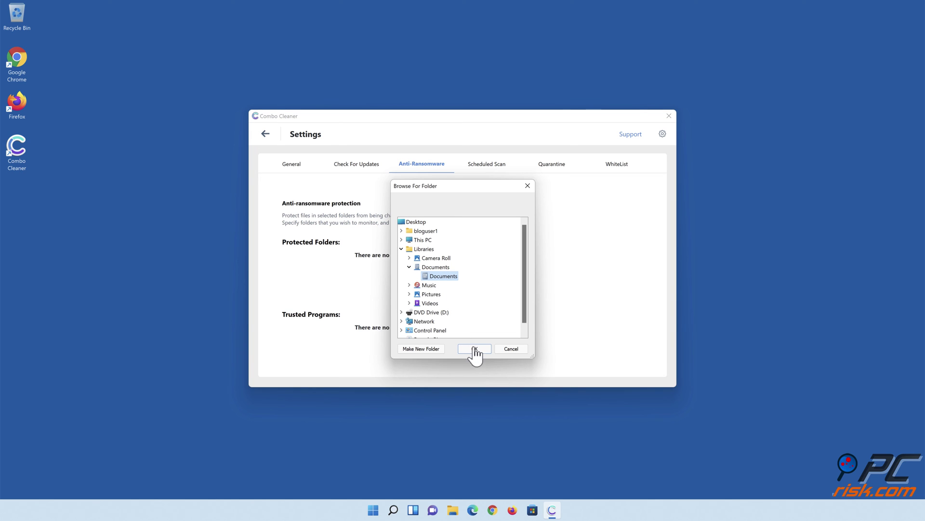
pyautogui.click(474, 349)
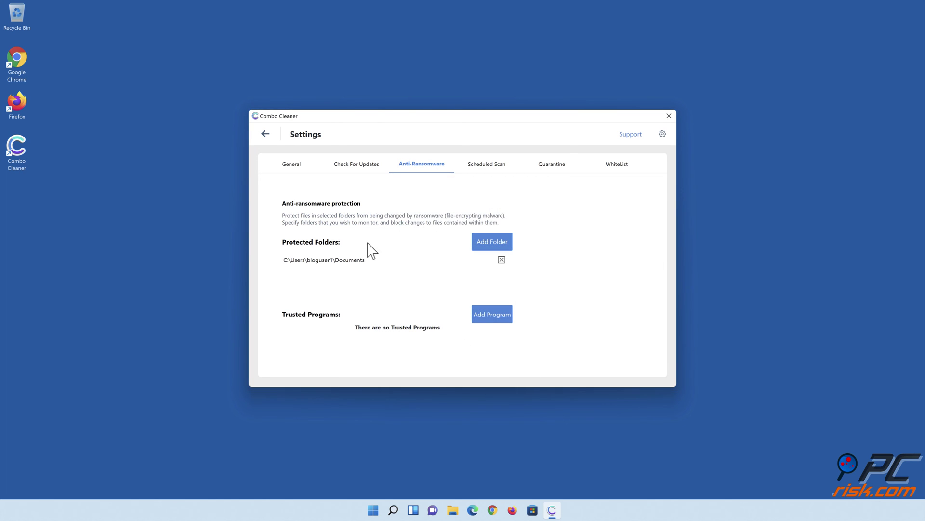
pyautogui.click(265, 134)
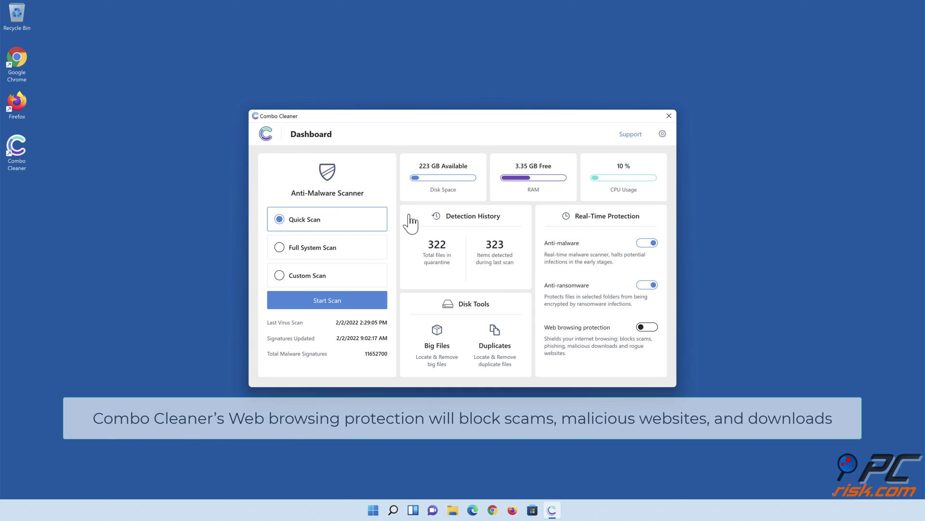
# Switch on Combo Cleaner's Web browsing protection so all three real-time protections are active.
pyautogui.click(646, 328)
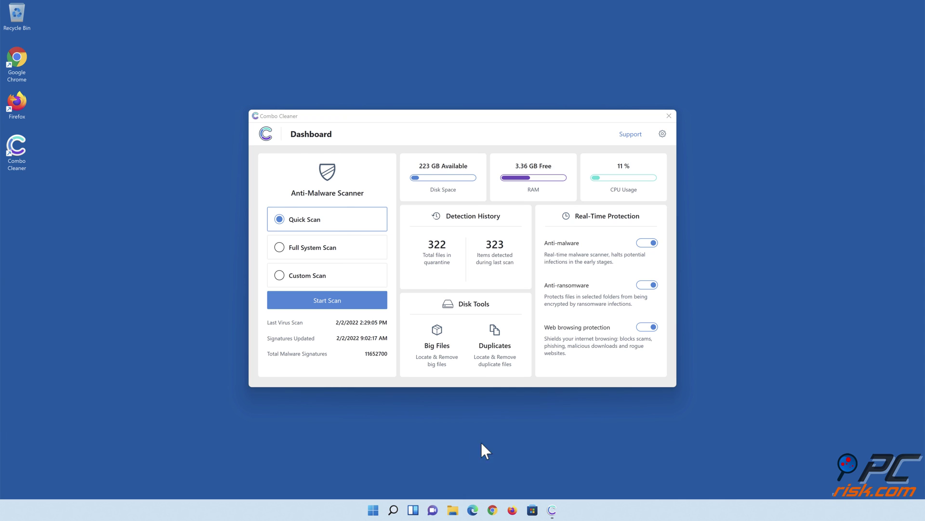
pyautogui.click(669, 116)
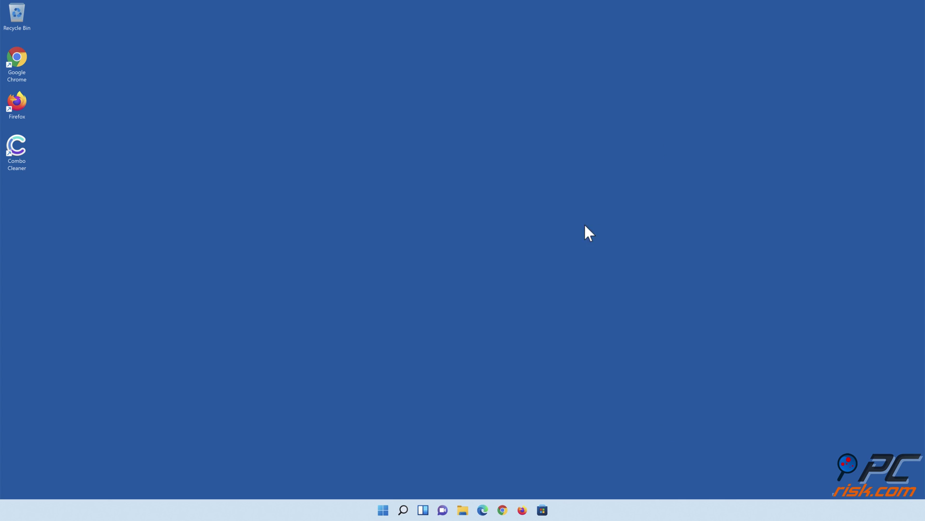